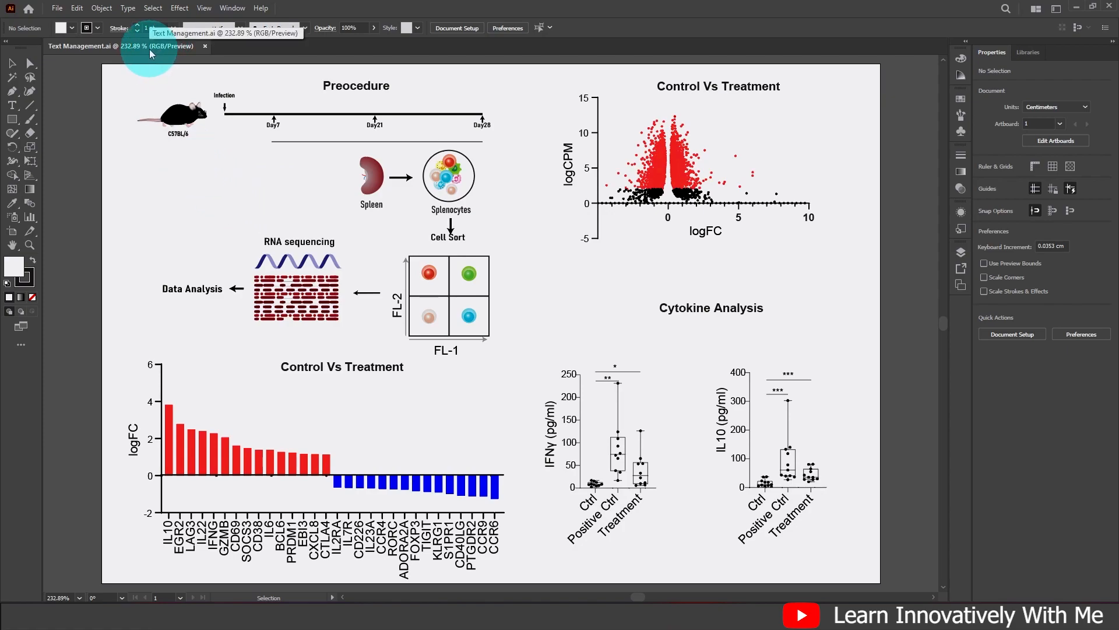
Examine the color mode choices offered for a new document and for the current document.
{"action": "key", "text": "ctrl"}
{"action": "key", "text": "ctrl+n"}
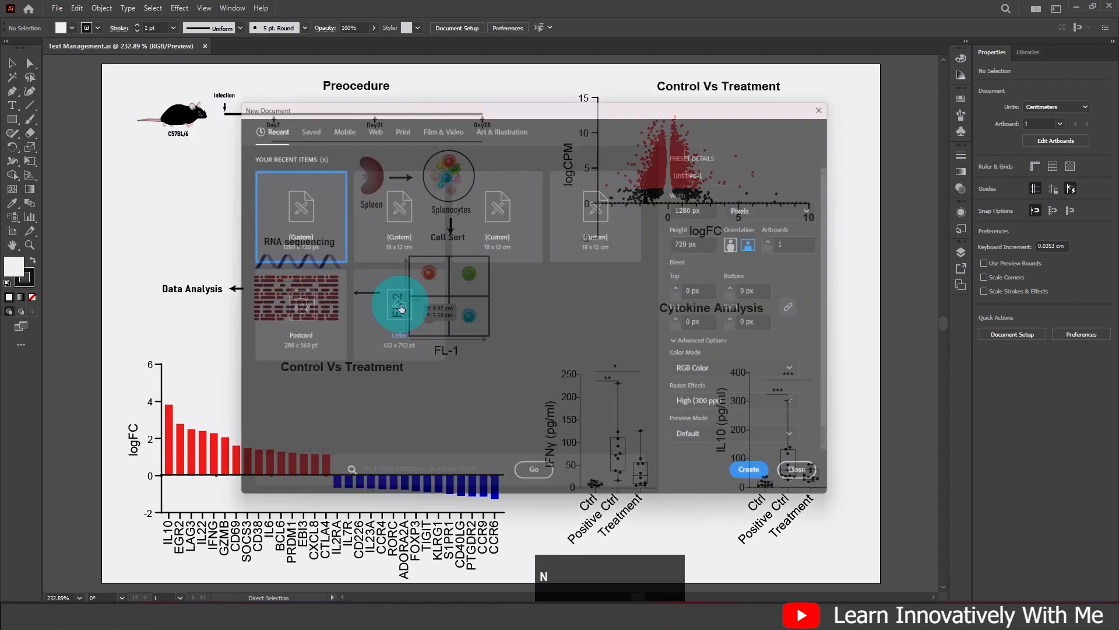
{"action": "left_click_drag", "start_coordinate": [405, 100], "coordinate": [391, 91]}
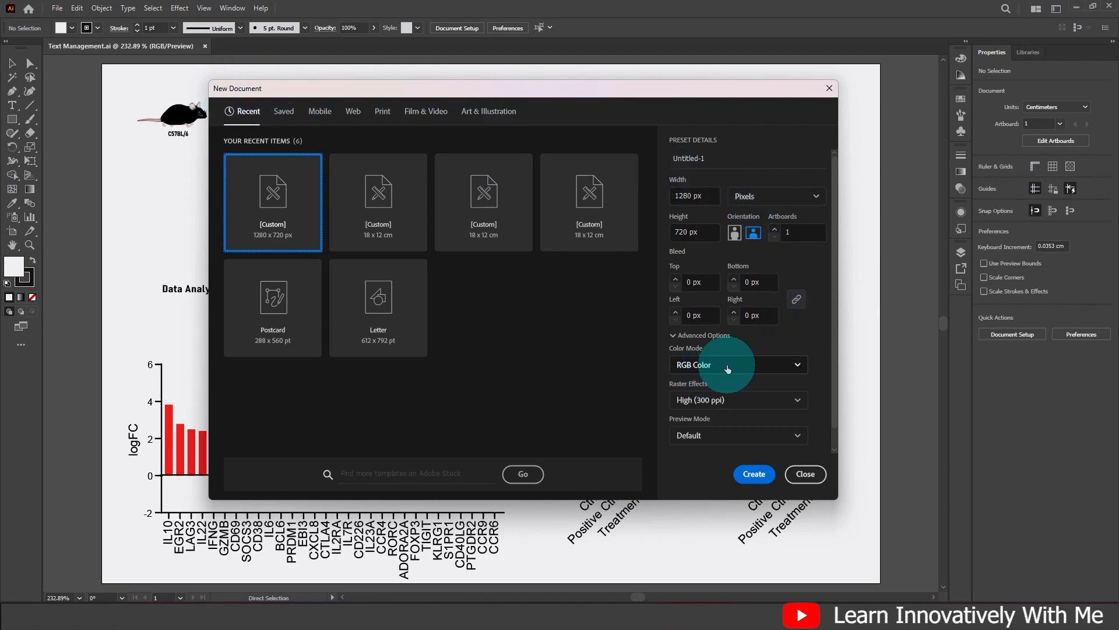
{"action": "left_click", "coordinate": [762, 371]}
{"action": "left_click", "coordinate": [734, 390]}
{"action": "left_click", "coordinate": [829, 88]}
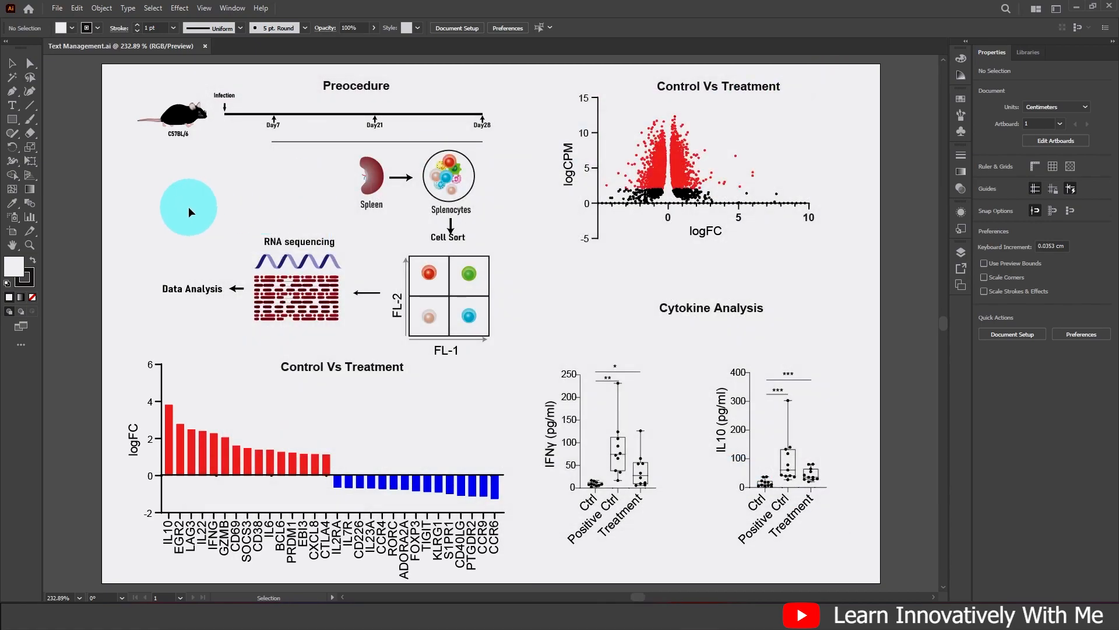
{"action": "left_click", "coordinate": [57, 8]}
{"action": "mouse_move", "coordinate": [97, 341]}
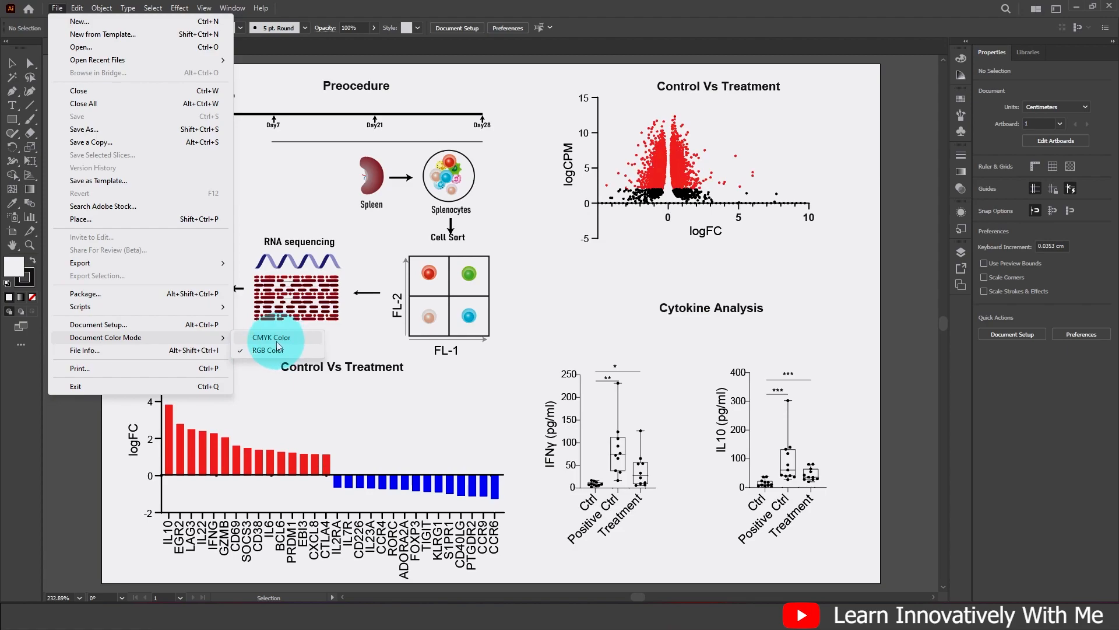
{"action": "left_click", "coordinate": [635, 355]}
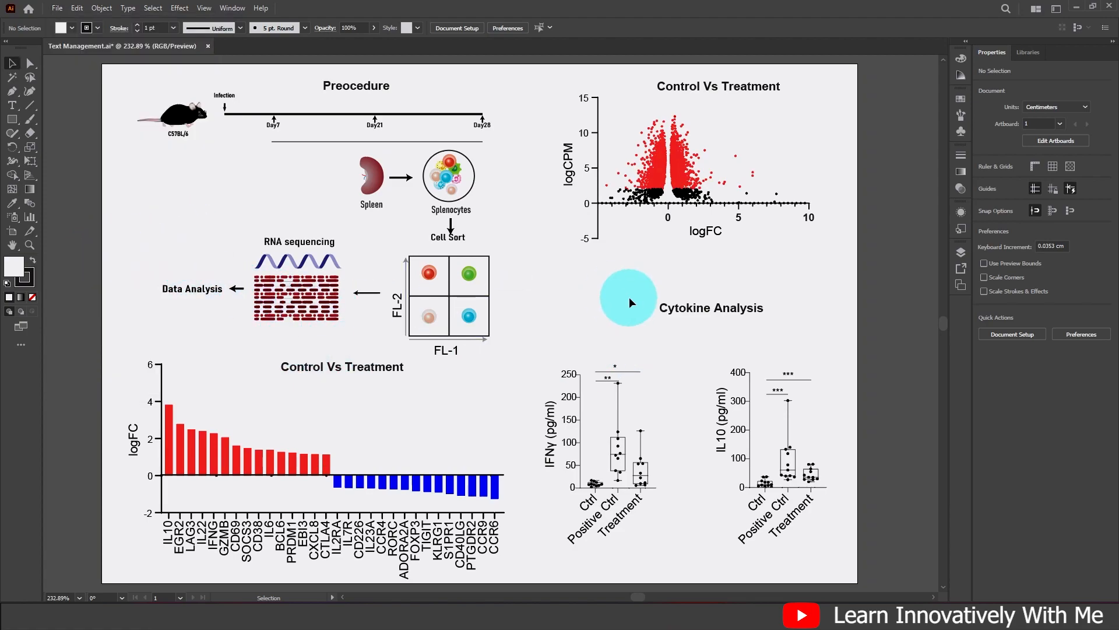
Narrow the artboard from its right edge to about 17.15 cm wide with the Artboard tool.
{"action": "left_click", "coordinate": [11, 231]}
{"action": "left_click_drag", "start_coordinate": [859, 324], "coordinate": [843, 325]}
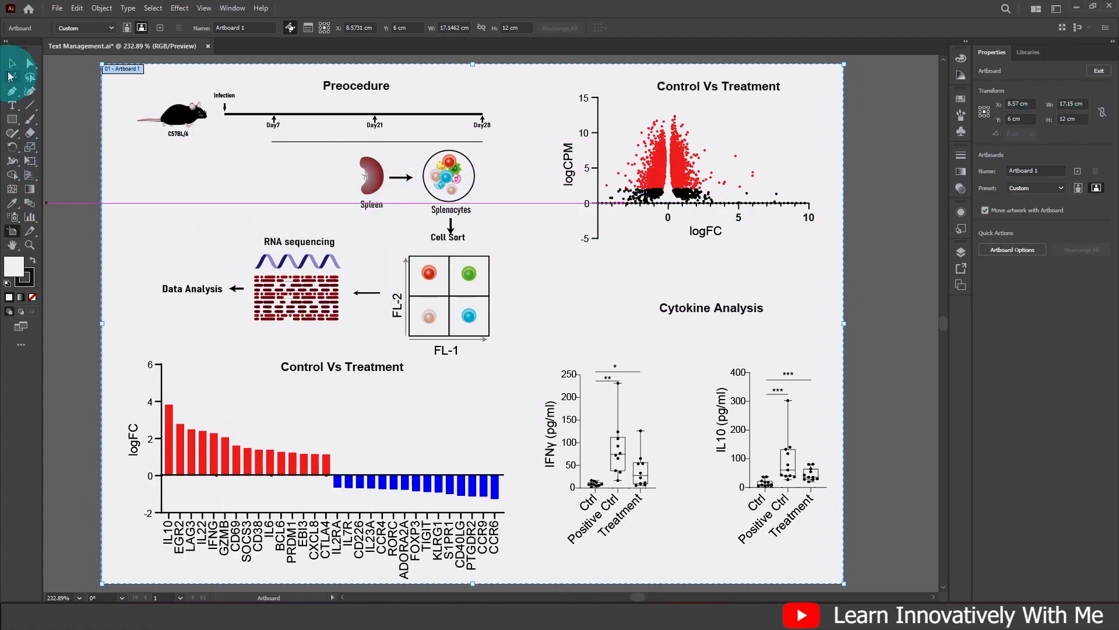
{"action": "left_click", "coordinate": [12, 63]}
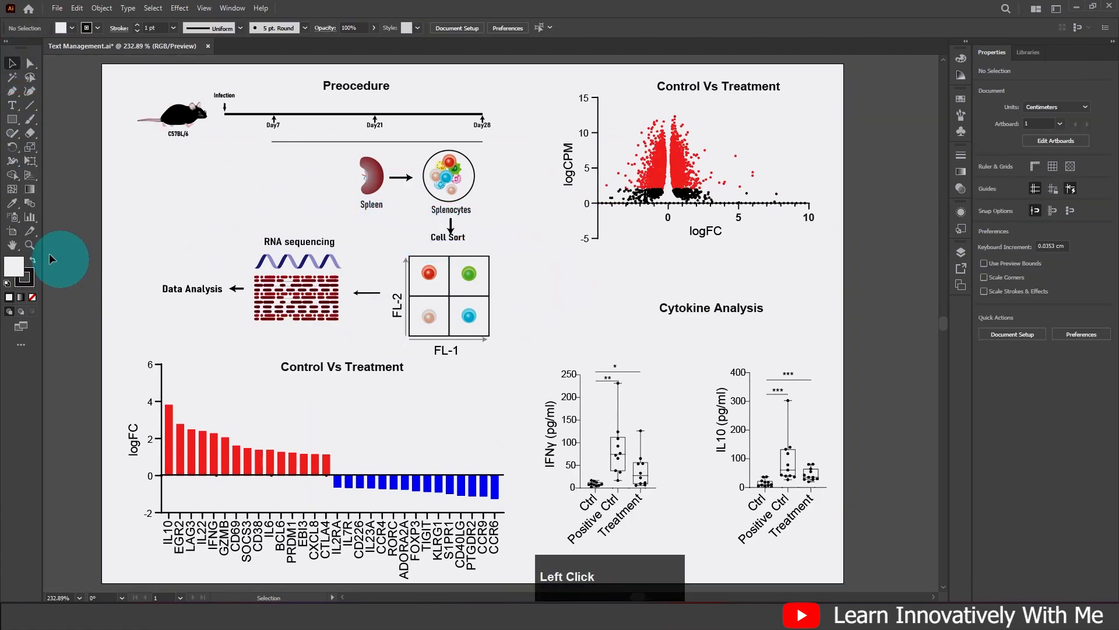
Save the document as an Adobe PDF named Text Management in the Part 4 Export in illustrator folder.
{"action": "scroll", "coordinate": [592, 303], "scroll_direction": "left", "scroll_amount": 1}
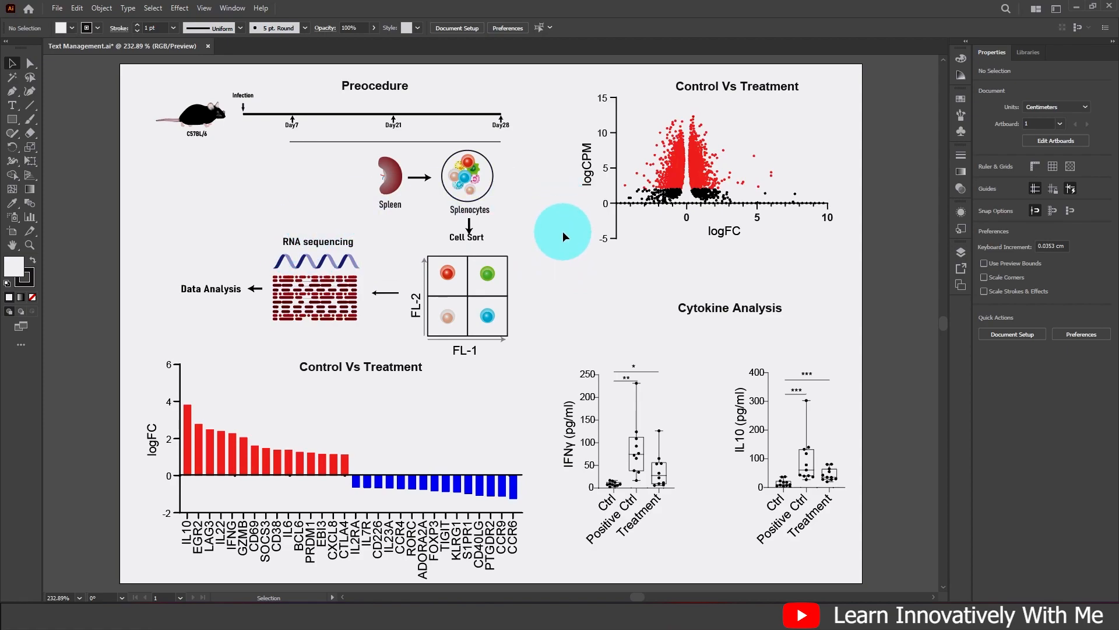
{"action": "left_click", "coordinate": [75, 117]}
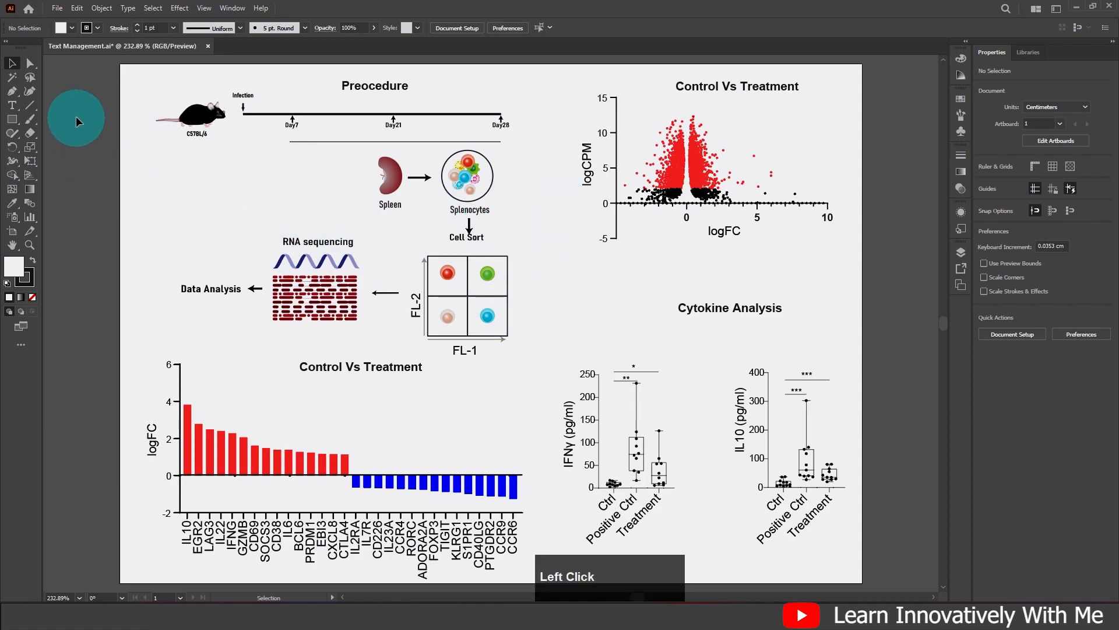
{"action": "left_click", "coordinate": [58, 8]}
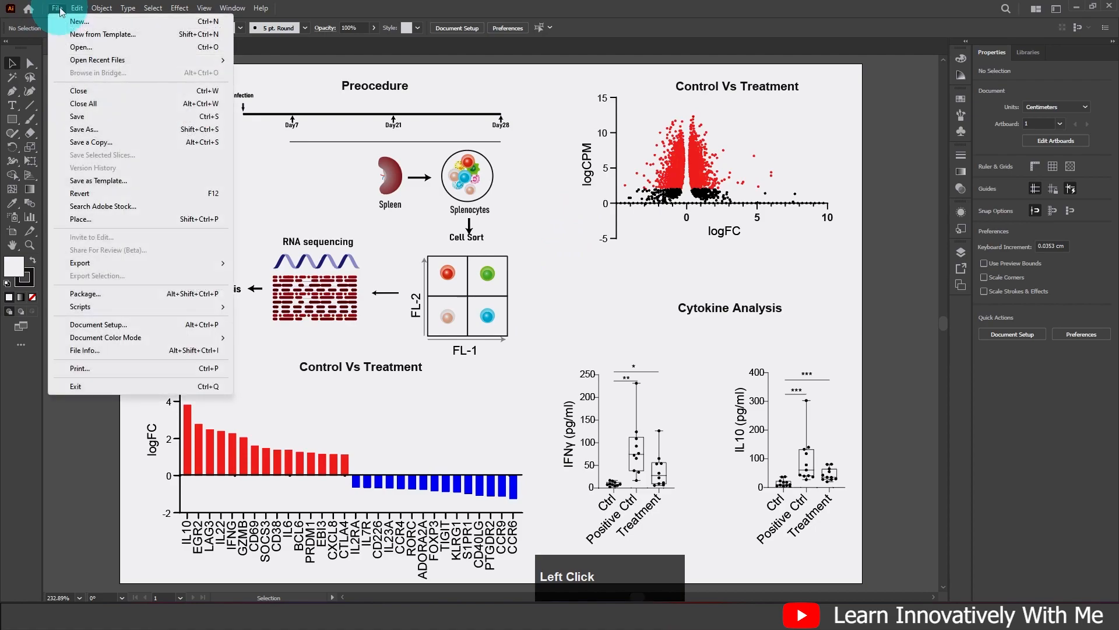
{"action": "left_click", "coordinate": [88, 129]}
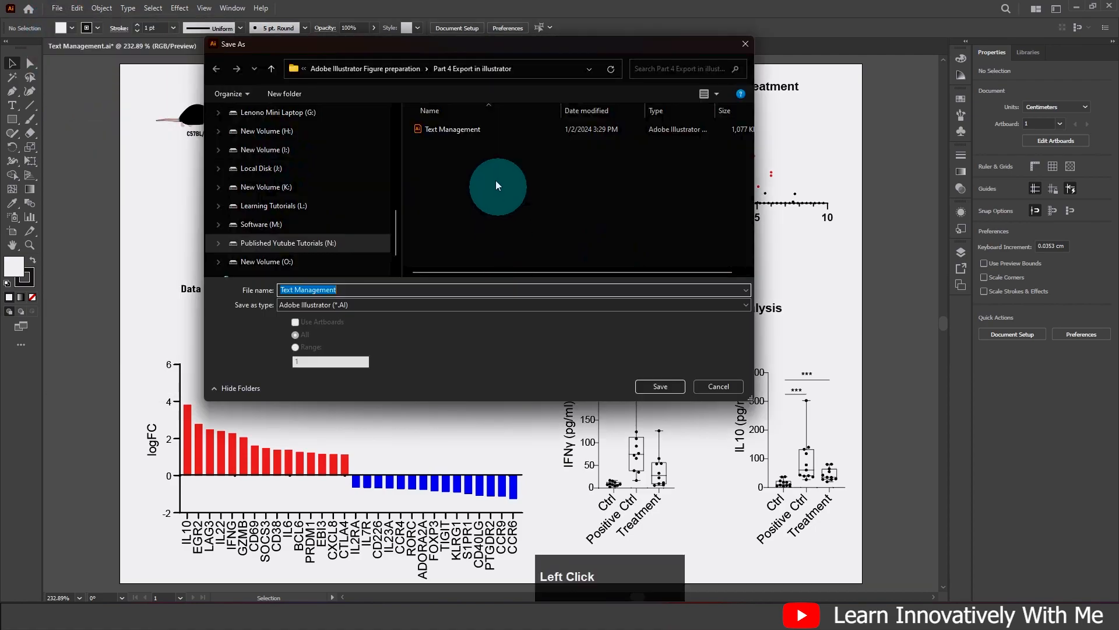
{"action": "left_click", "coordinate": [532, 305]}
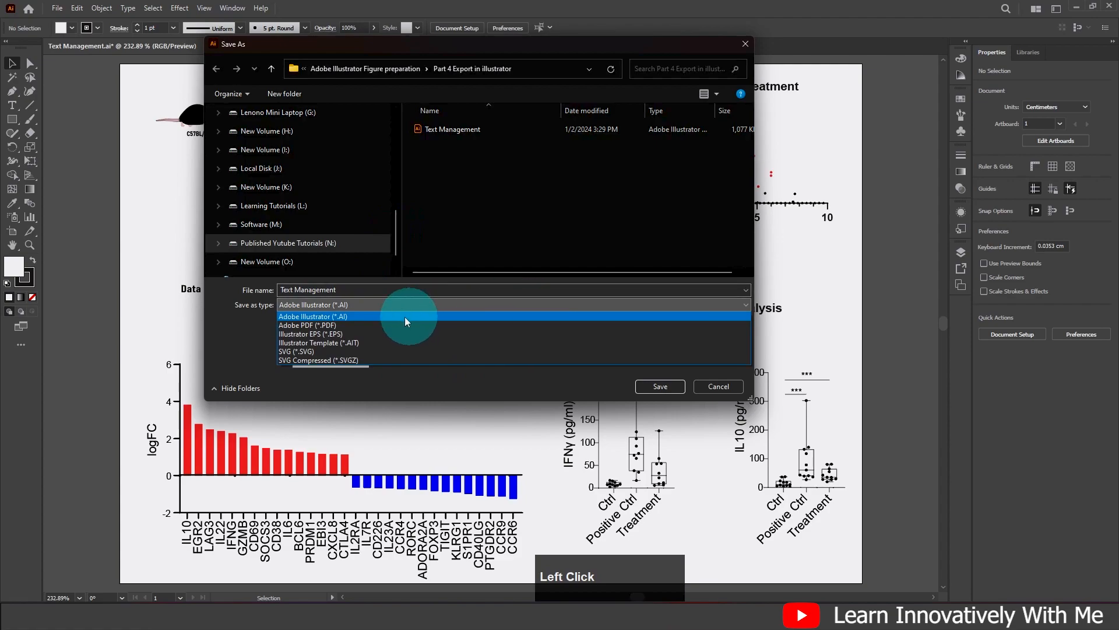
{"action": "left_click", "coordinate": [317, 326]}
{"action": "left_click", "coordinate": [645, 387]}
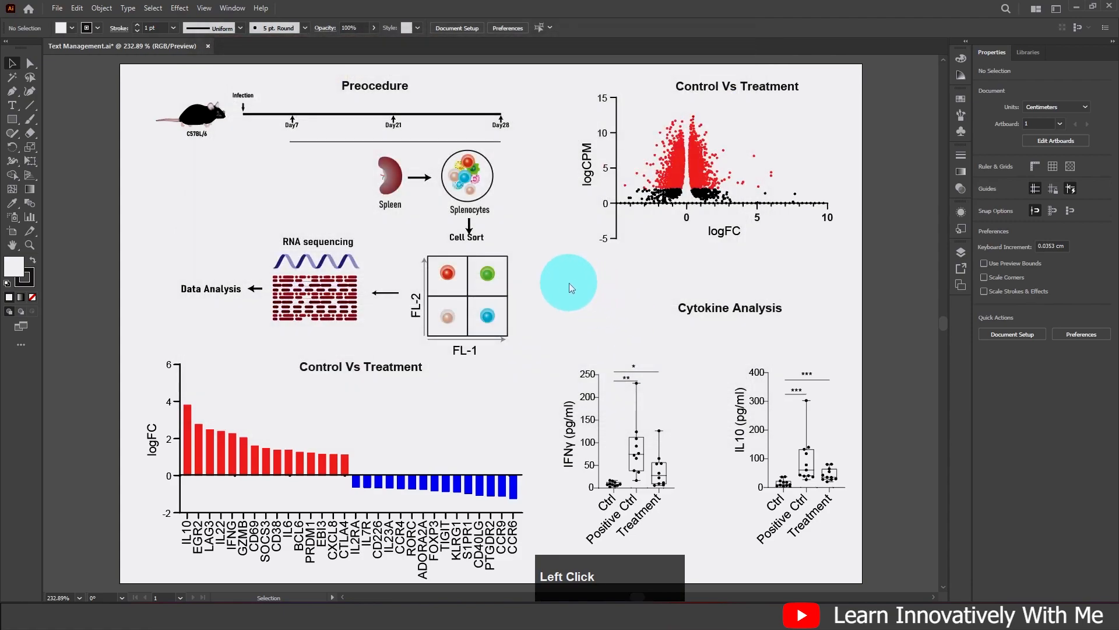
Open the saved Text Management PDF in Acrobat, examine the sharpness of the splenocytes artwork, and return to Illustrator.
{"action": "left_click", "coordinate": [673, 459]}
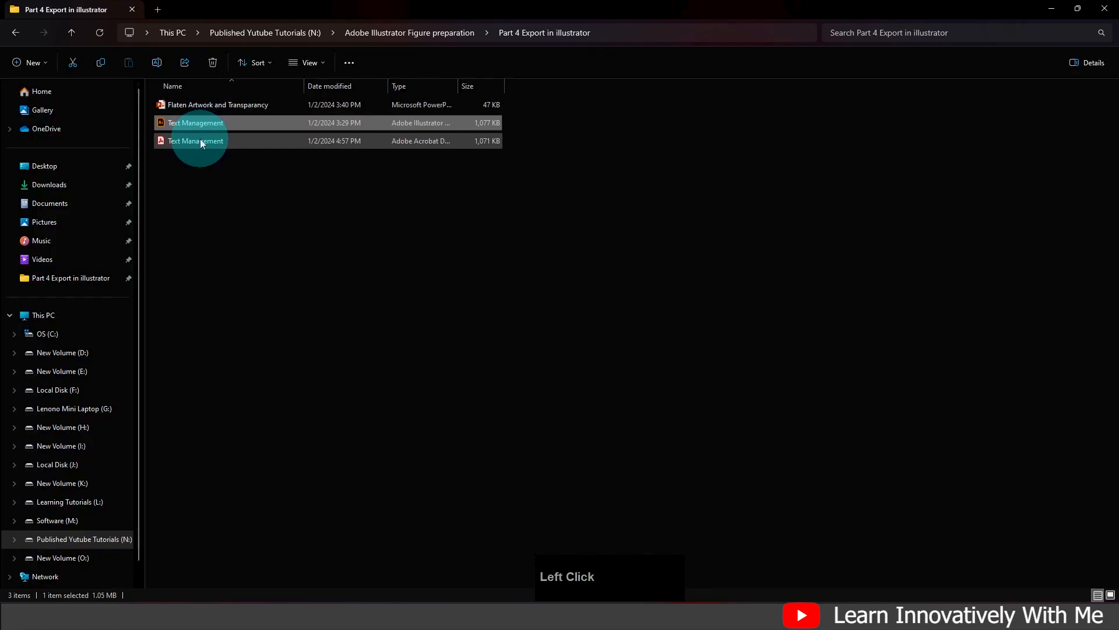
{"action": "double_click", "coordinate": [201, 139]}
{"action": "scroll", "coordinate": [642, 250], "scroll_direction": "up", "scroll_amount": 5, "text": "ctrl"}
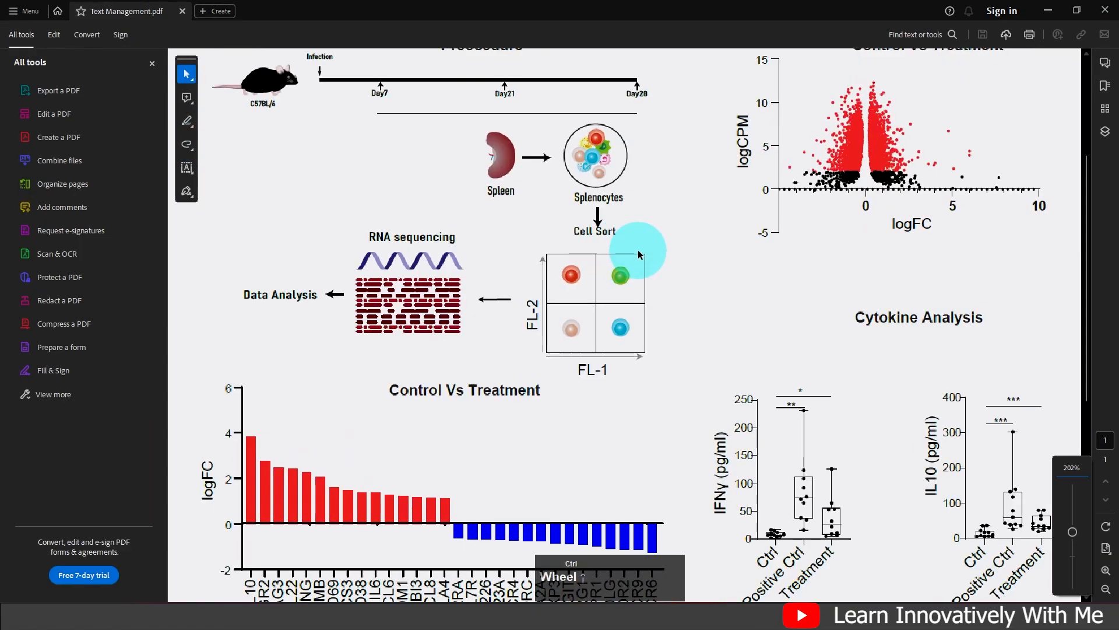
{"action": "scroll", "coordinate": [548, 73], "scroll_direction": "up", "scroll_amount": 4, "text": "ctrl"}
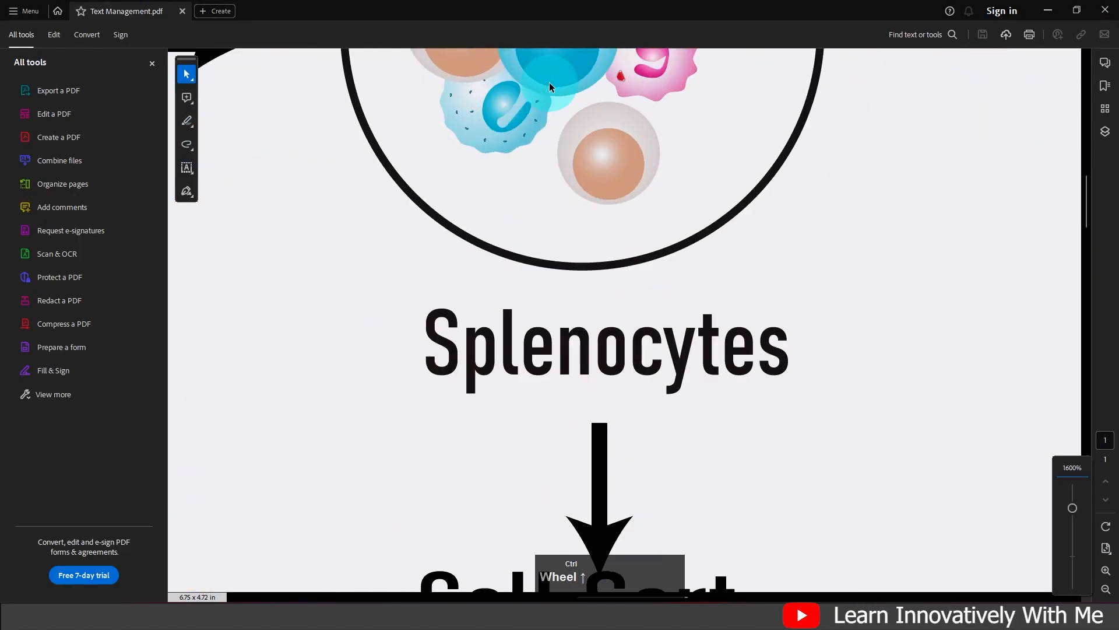
{"action": "scroll", "coordinate": [586, 149], "scroll_direction": "down", "scroll_amount": 4, "text": "ctrl"}
{"action": "left_click", "coordinate": [487, 209]}
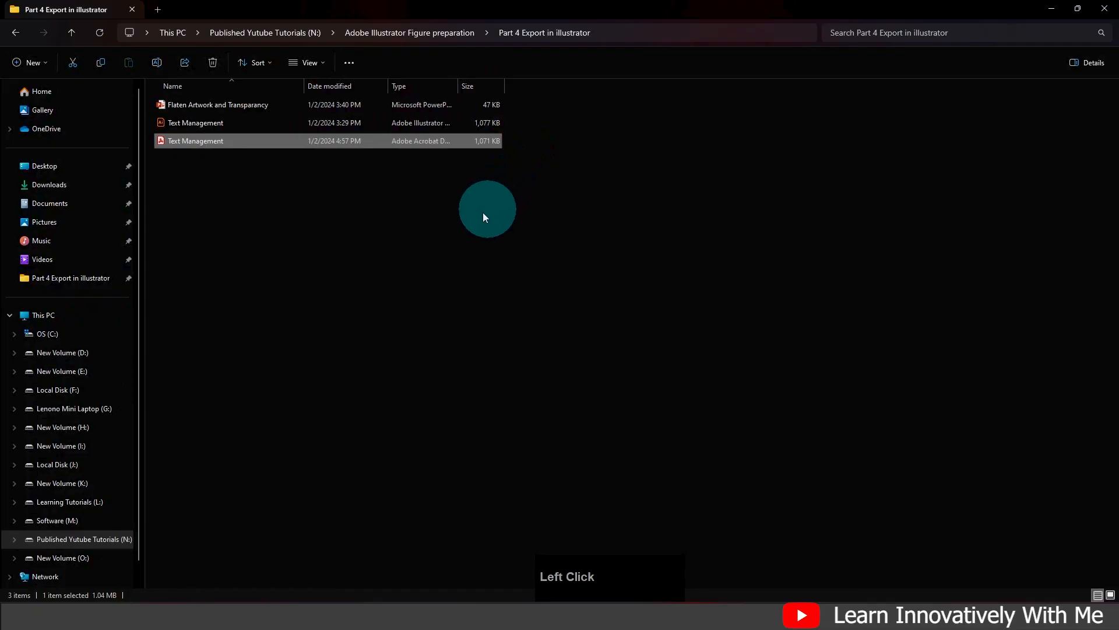
{"action": "left_click", "coordinate": [706, 611]}
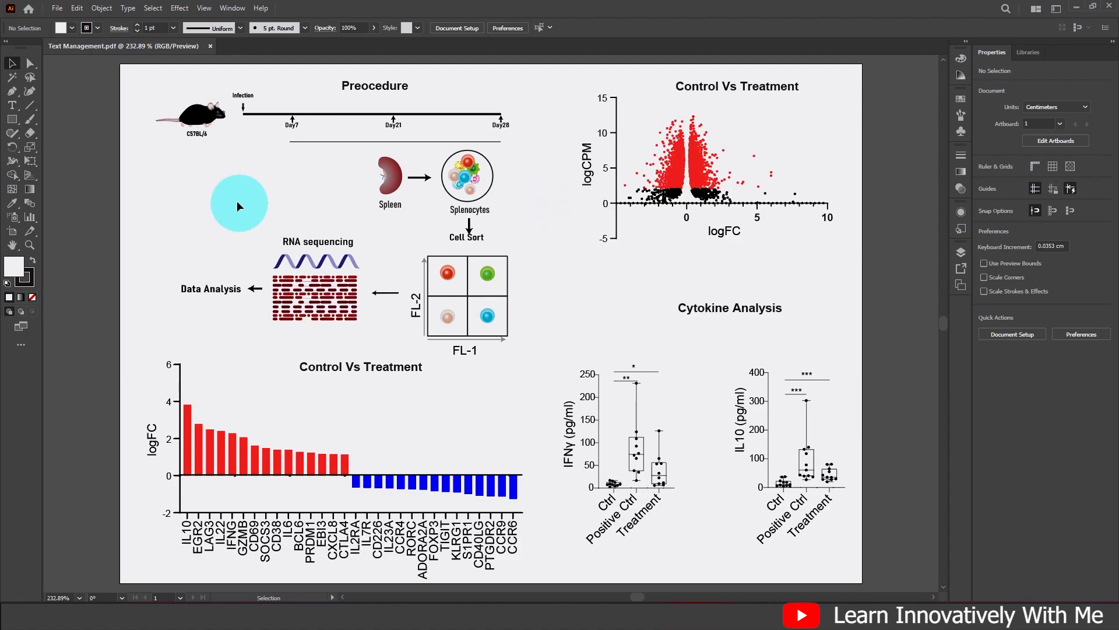
Start exporting the figure as a TIFF file named Text Management.
{"action": "left_click", "coordinate": [57, 8]}
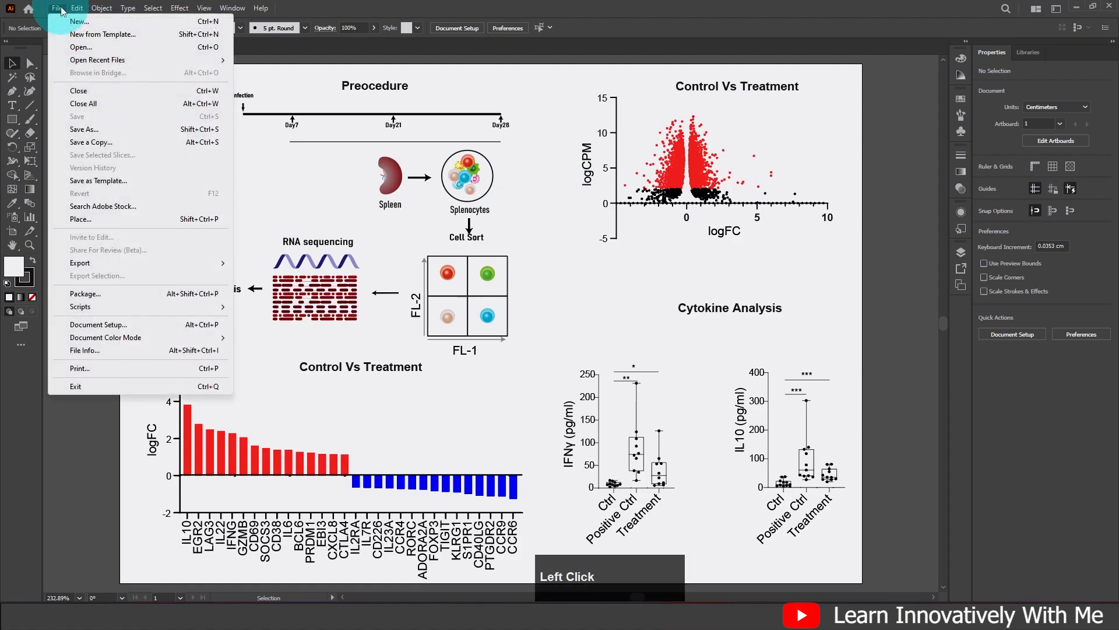
{"action": "left_click", "coordinate": [82, 263]}
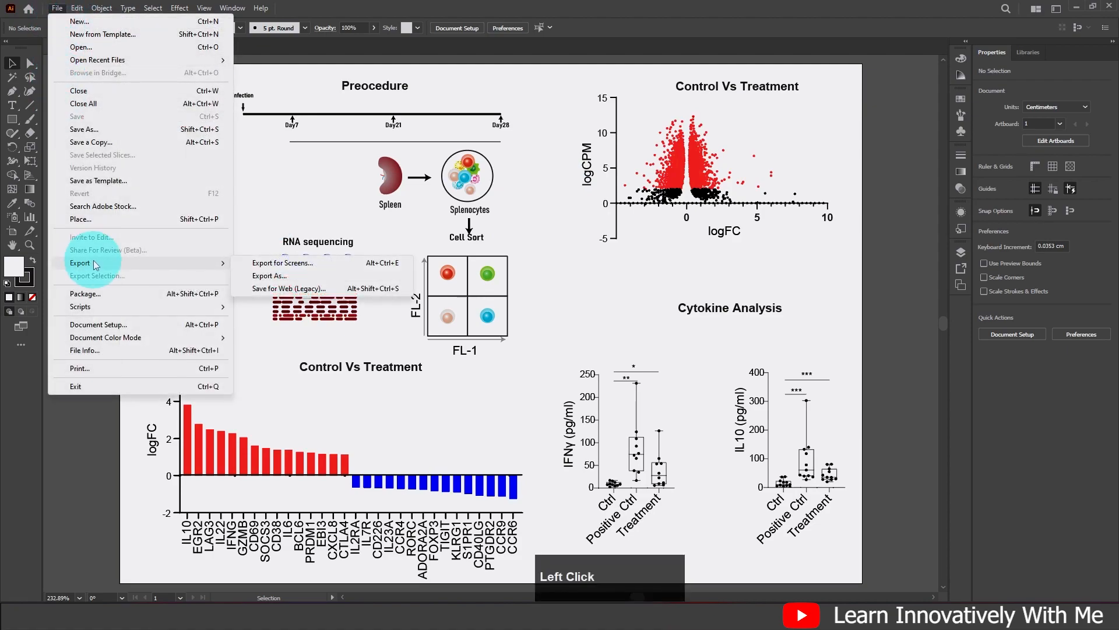
{"action": "left_click", "coordinate": [279, 276]}
{"action": "left_click", "coordinate": [382, 304]}
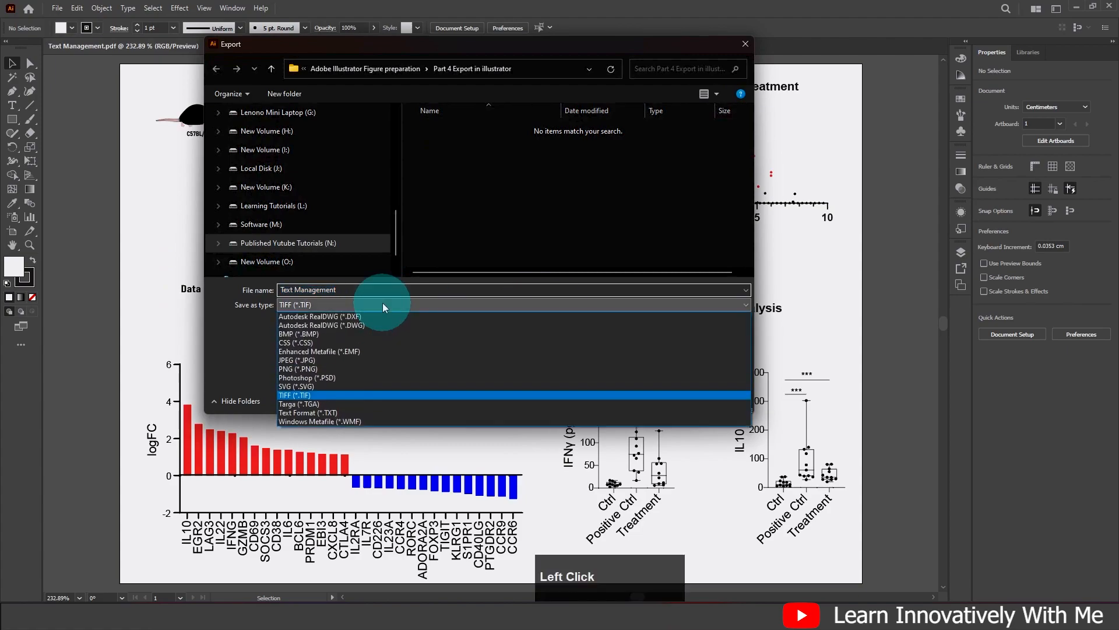
{"action": "left_click", "coordinate": [331, 395]}
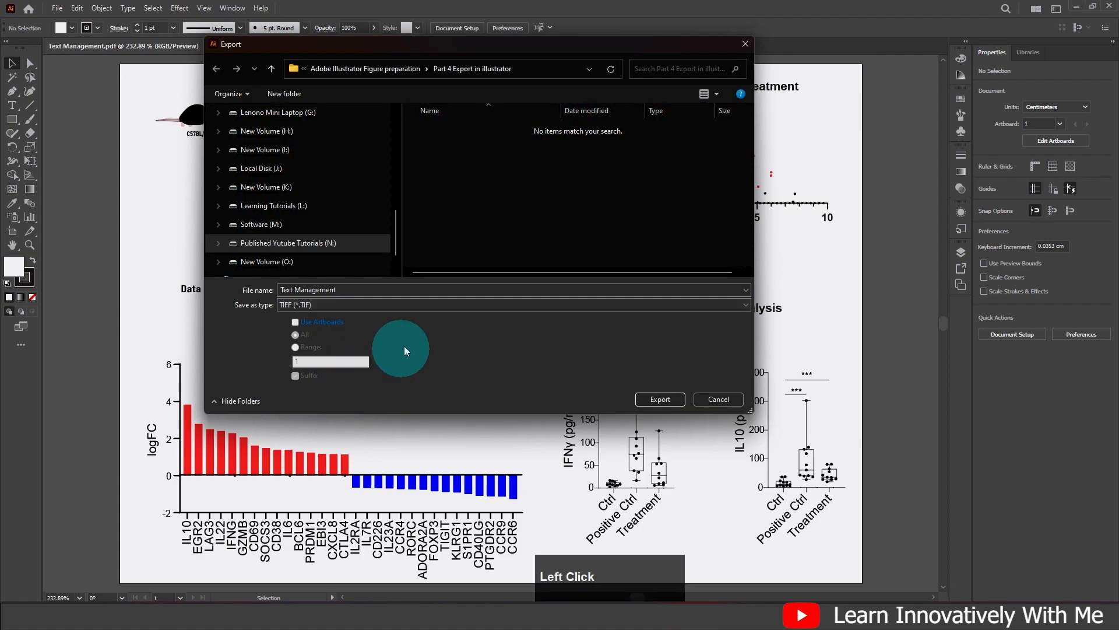
{"action": "left_click", "coordinate": [650, 404]}
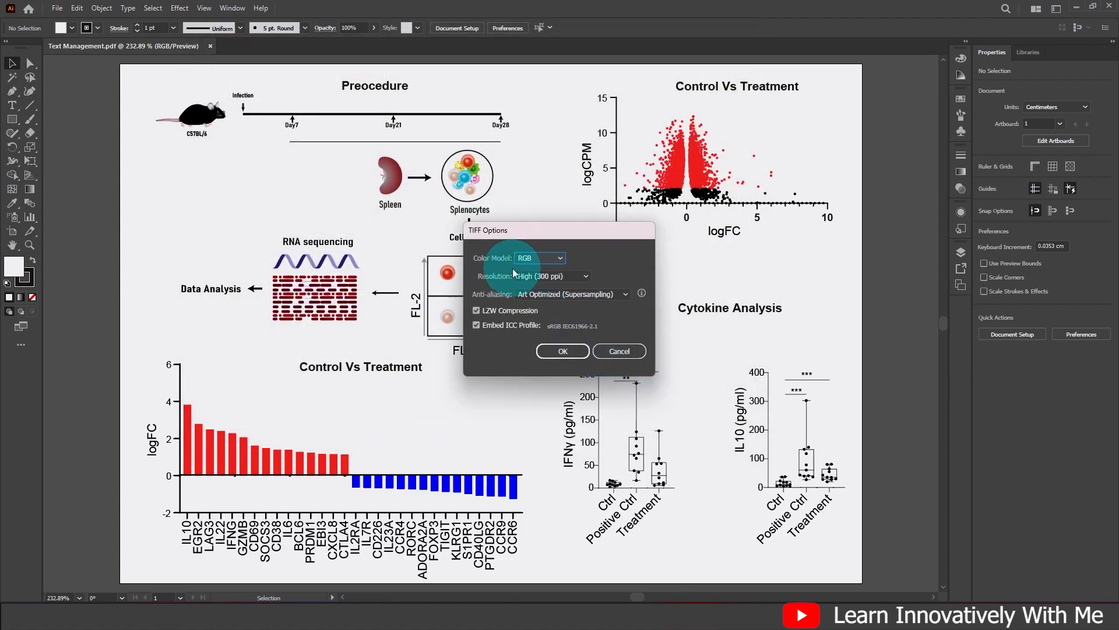
Set a custom TIFF resolution of 600 ppi, keeping the RGB color model and Art Optimized anti-aliasing, and complete the export.
{"action": "left_click", "coordinate": [555, 261]}
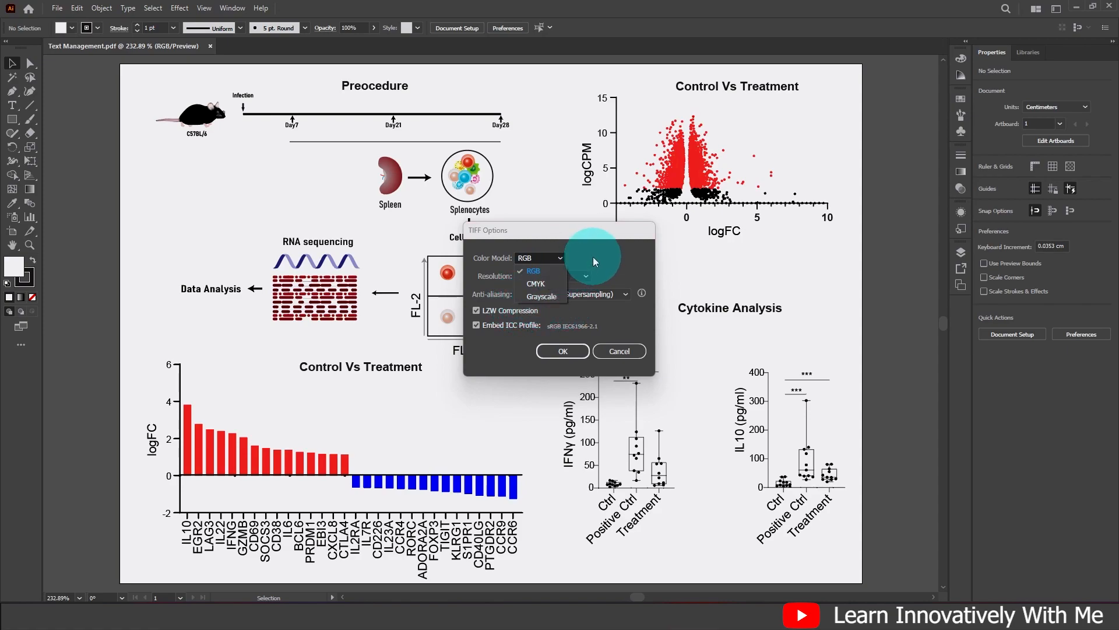
{"action": "left_click", "coordinate": [586, 277]}
{"action": "left_click", "coordinate": [588, 277]}
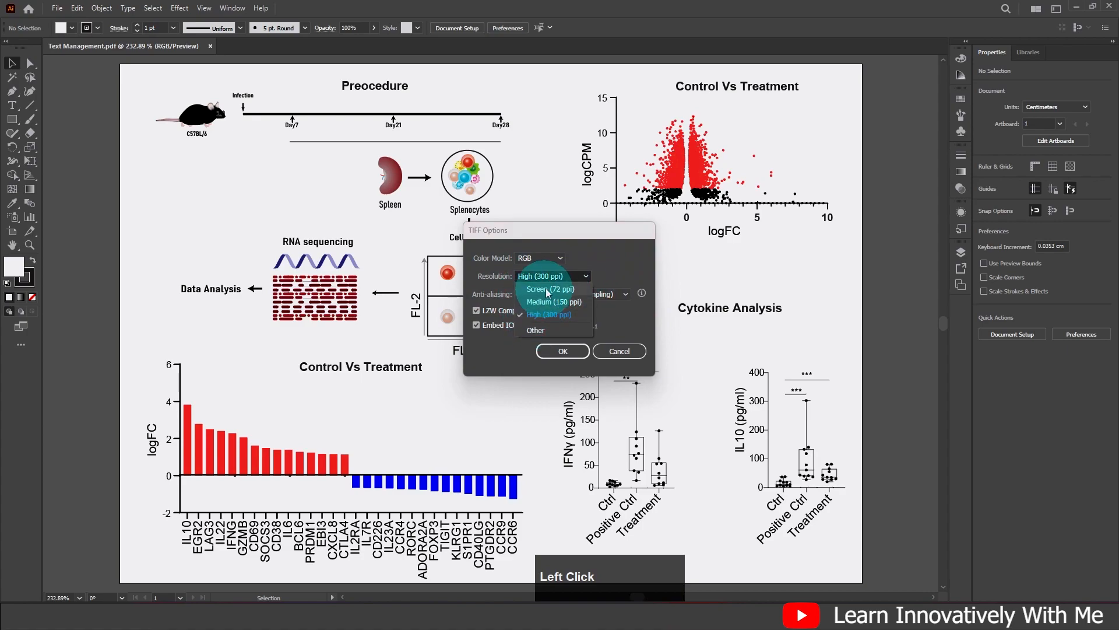
{"action": "left_click", "coordinate": [535, 330]}
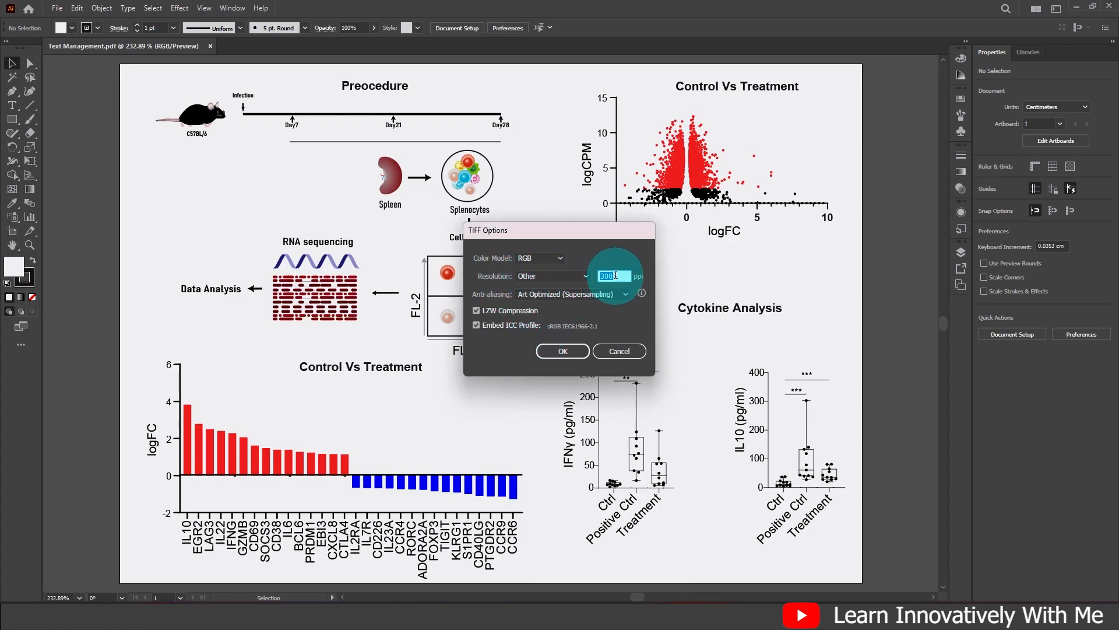
{"action": "left_click_drag", "start_coordinate": [615, 276], "coordinate": [597, 276]}
{"action": "key", "text": "Num_Lock"}
{"action": "type", "text": "600"}
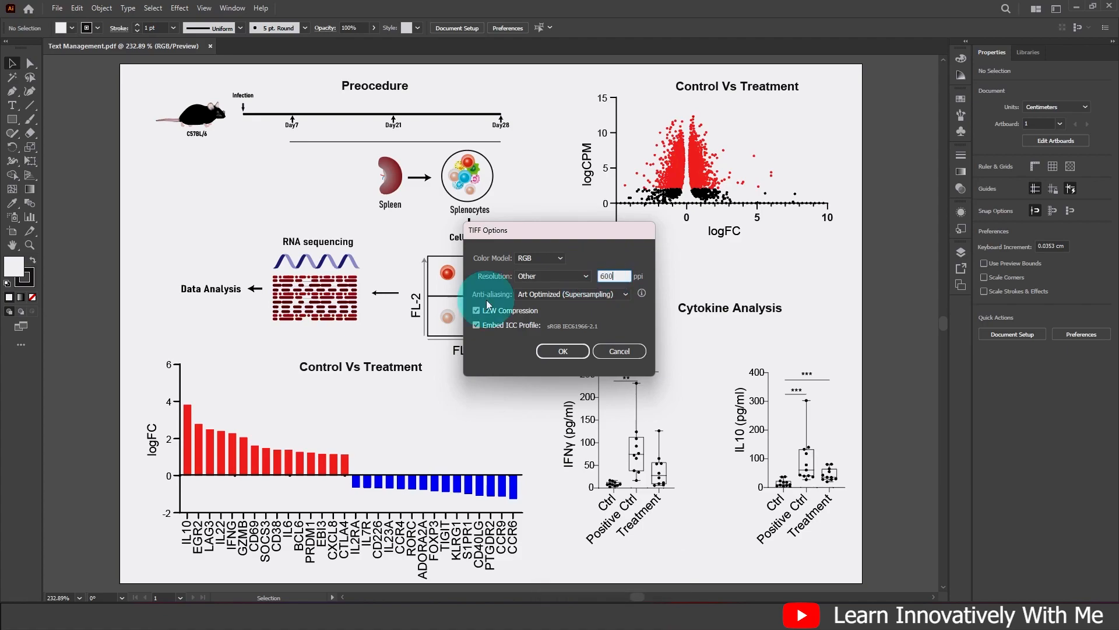
{"action": "left_click", "coordinate": [624, 295]}
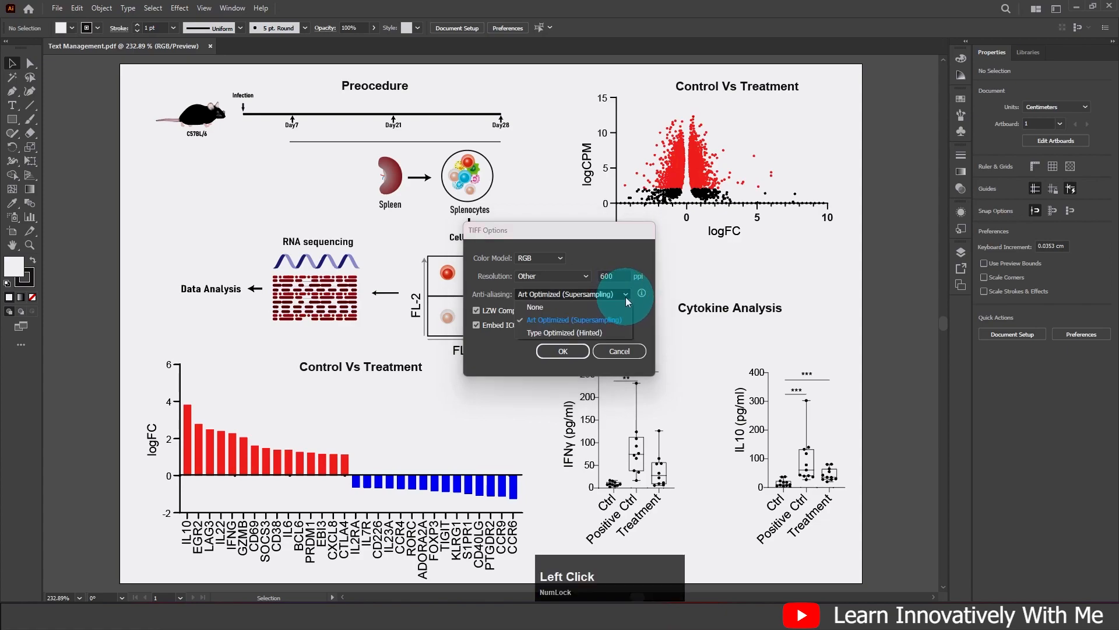
{"action": "left_click", "coordinate": [624, 295]}
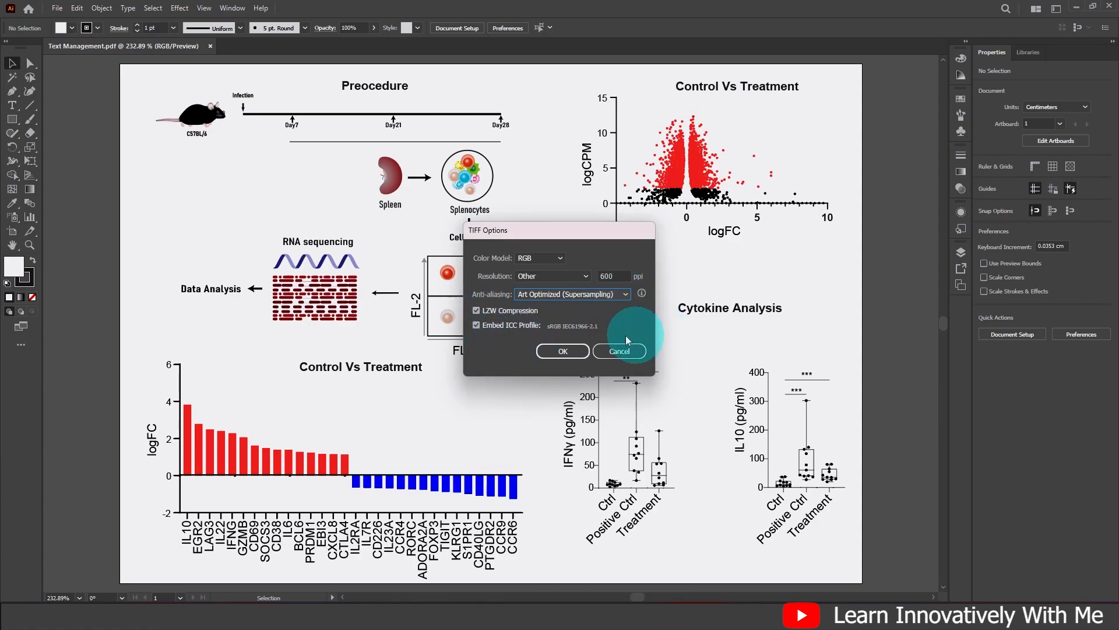
{"action": "left_click", "coordinate": [563, 350]}
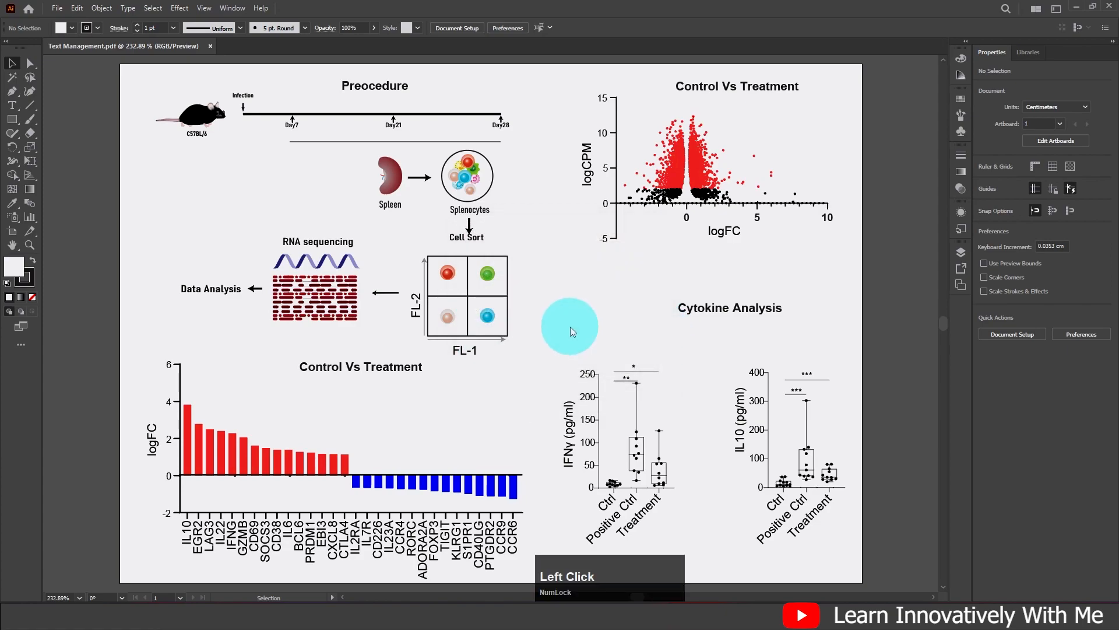
Open the exported Text Management TIFF in Windows Photo Viewer and examine the figure's quality.
{"action": "left_click", "coordinate": [261, 600]}
{"action": "double_click", "coordinate": [185, 159]}
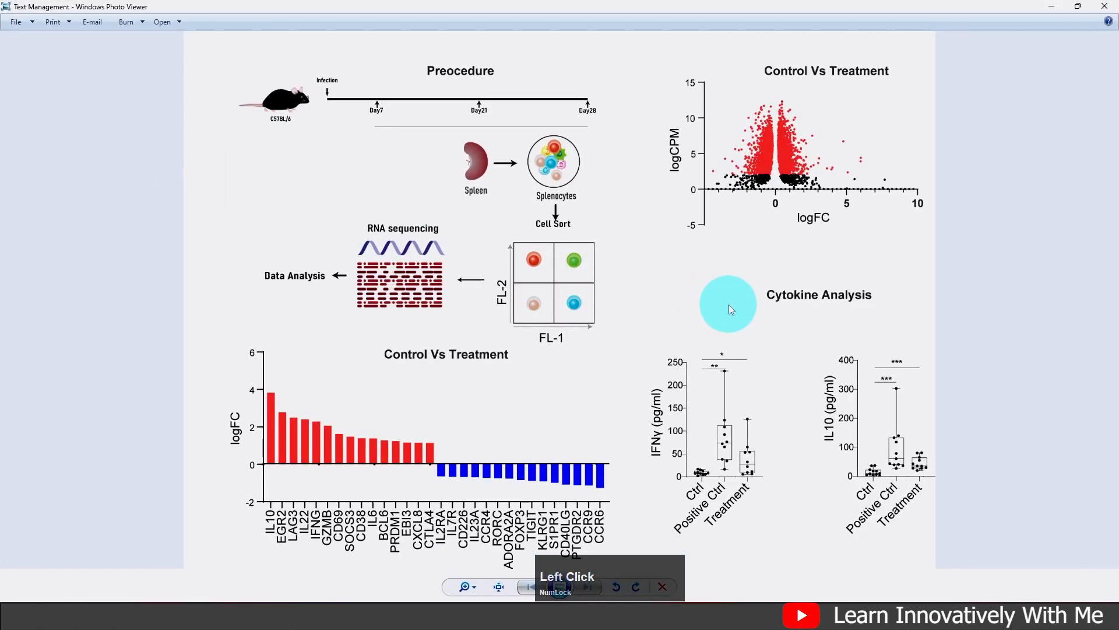
{"action": "scroll", "coordinate": [523, 298], "scroll_direction": "up", "scroll_amount": 2}
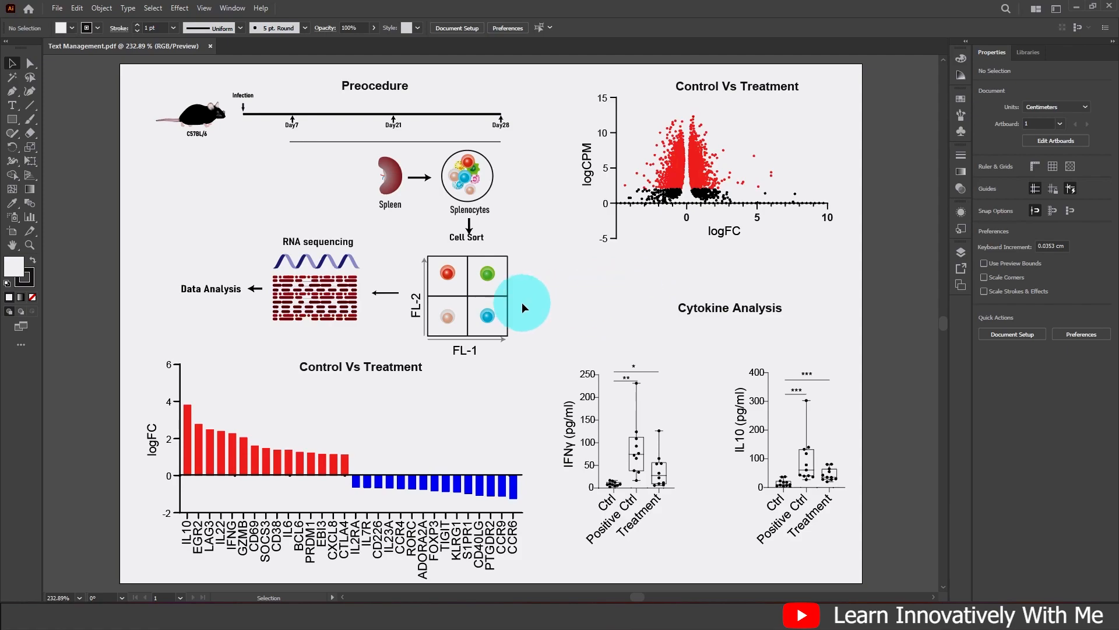
Show the Layers panel and select all the layers from Procedure to Volcano Plot.
{"action": "left_click", "coordinate": [962, 253]}
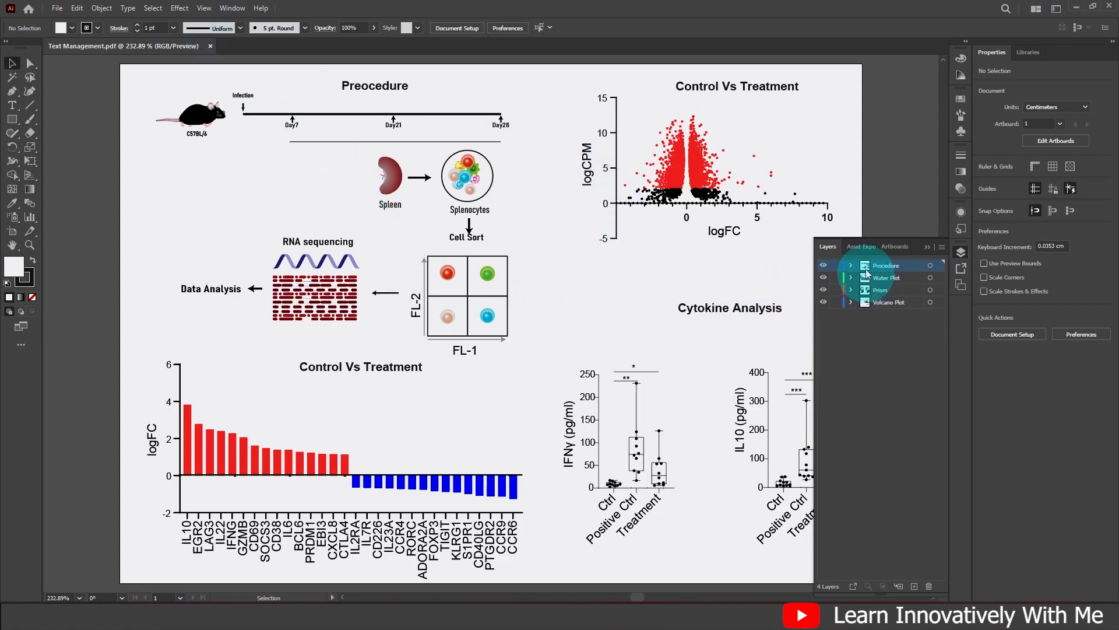
{"action": "left_click", "coordinate": [232, 9]}
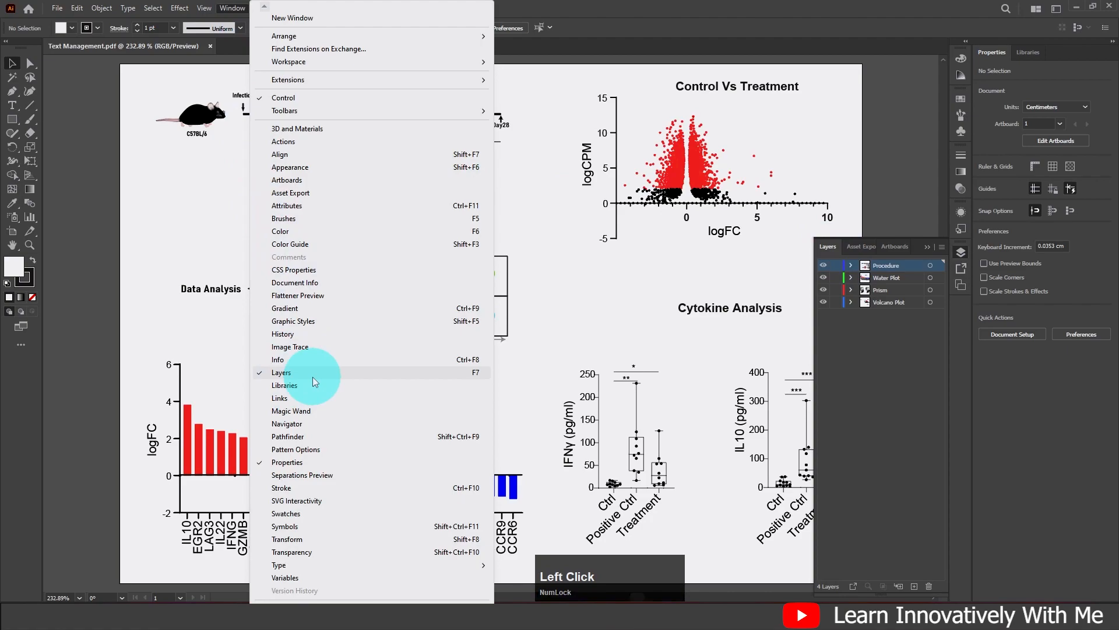
{"action": "left_click", "coordinate": [887, 313]}
{"action": "left_click", "coordinate": [889, 267], "text": "shift"}
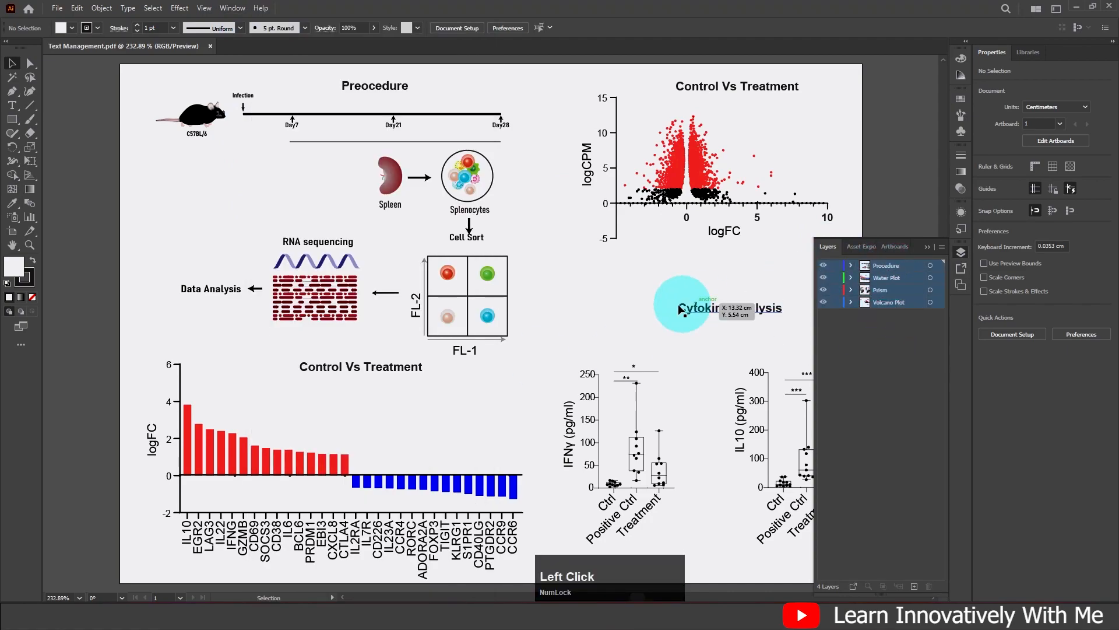
Select all artwork in the figure and locate the Flatten Artwork command among the layer options without applying it.
{"action": "left_click", "coordinate": [455, 306]}
{"action": "key", "text": "ctrl+a"}
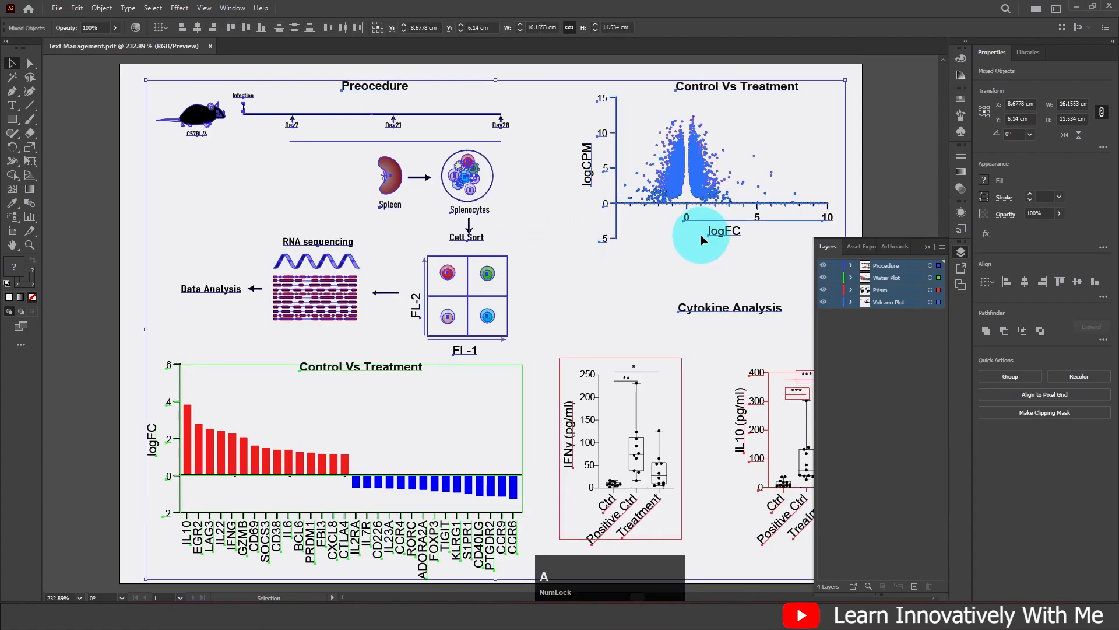
{"action": "left_click", "coordinate": [943, 247]}
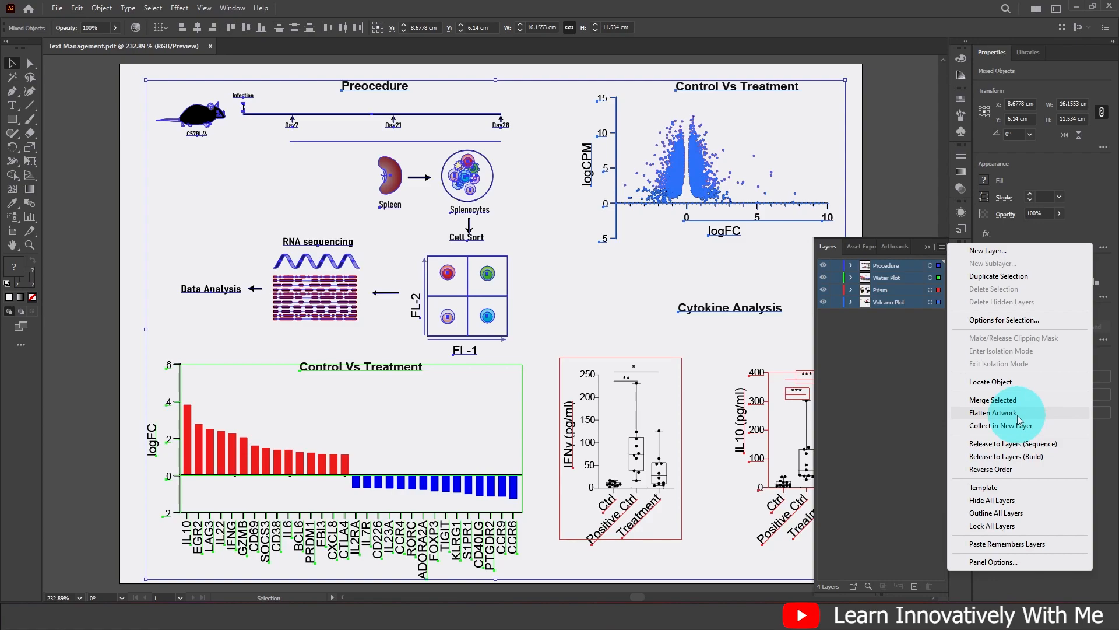
{"action": "left_click", "coordinate": [863, 411]}
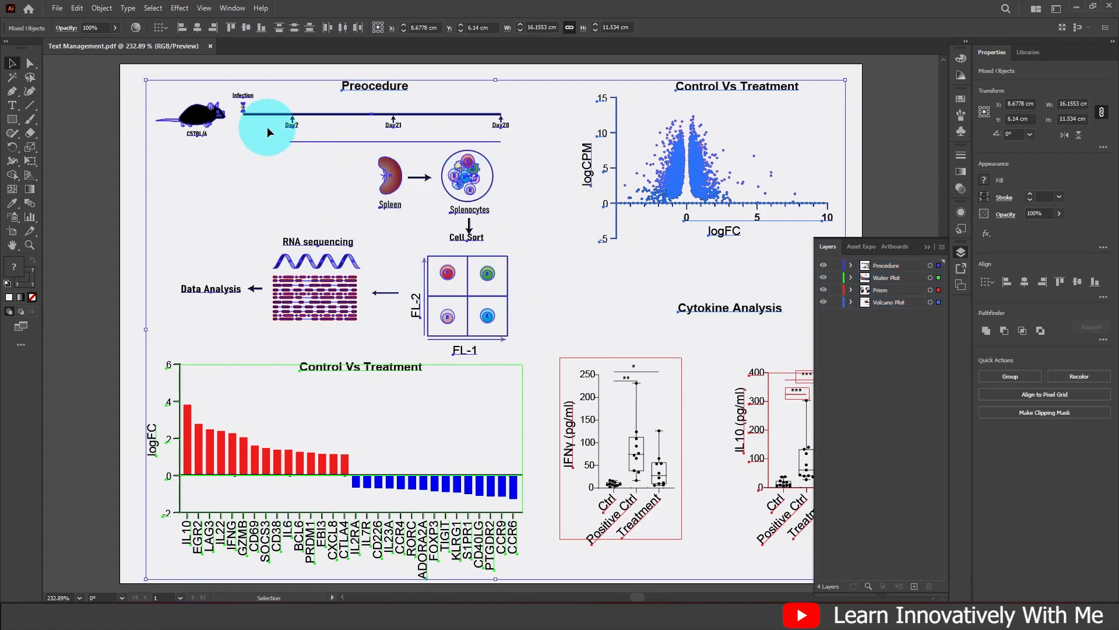
Examine the Flatten Transparency settings for the selected artwork without applying them, and revisit the Flatten Artwork command.
{"action": "left_click", "coordinate": [103, 9]}
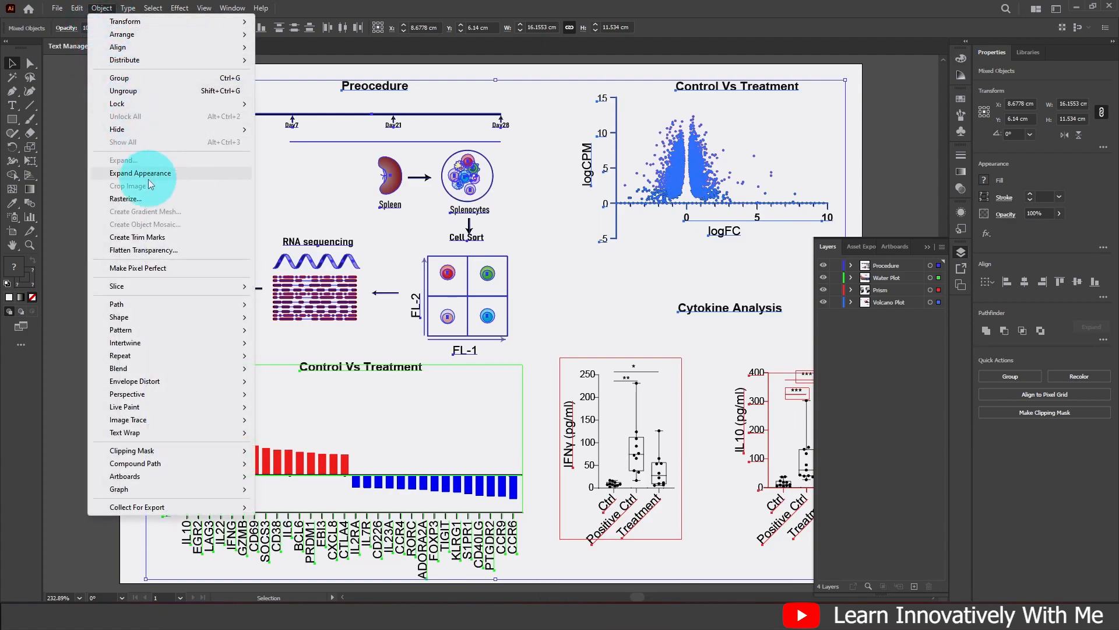
{"action": "left_click", "coordinate": [165, 254]}
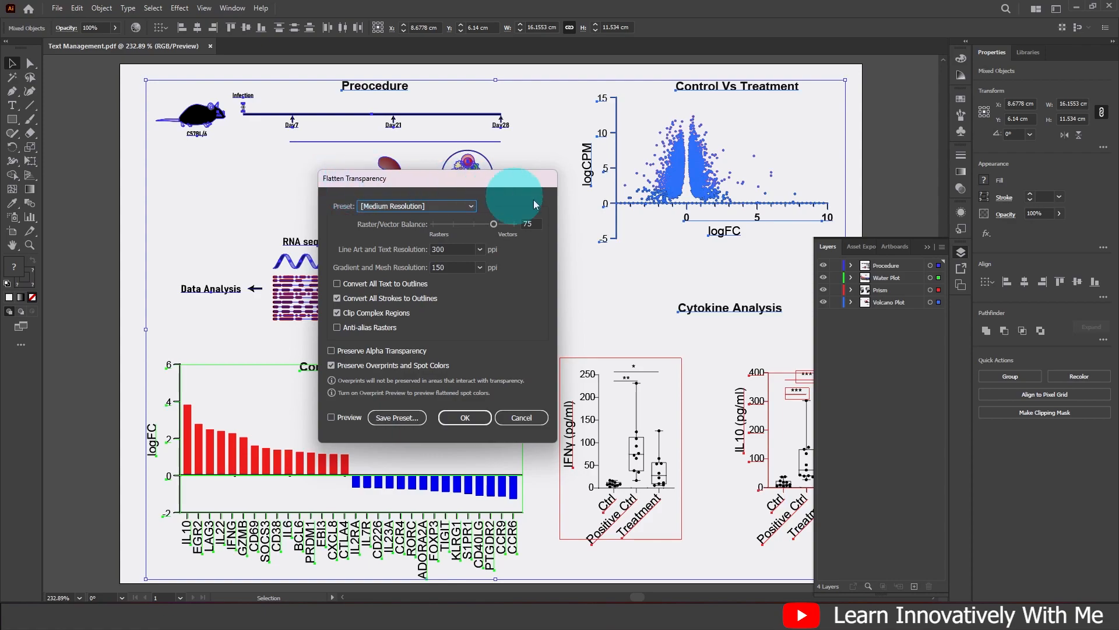
{"action": "left_click", "coordinate": [939, 246]}
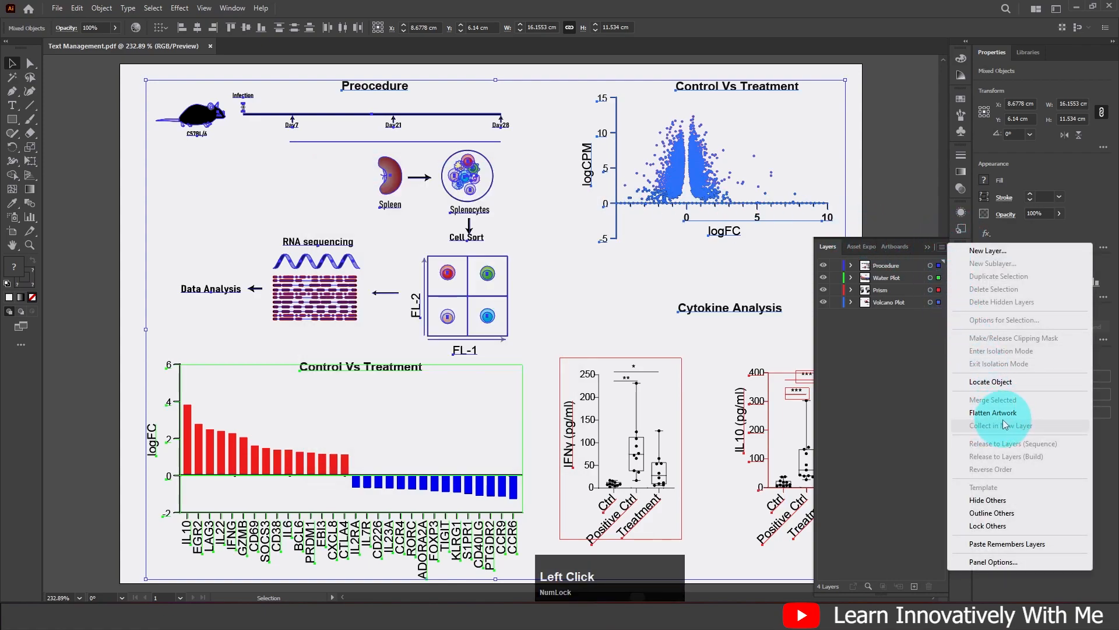
Deselect the artwork and switch to the PowerPoint slide comparing Flatten Artwork with Flatten Transparency.
{"action": "left_click", "coordinate": [606, 286]}
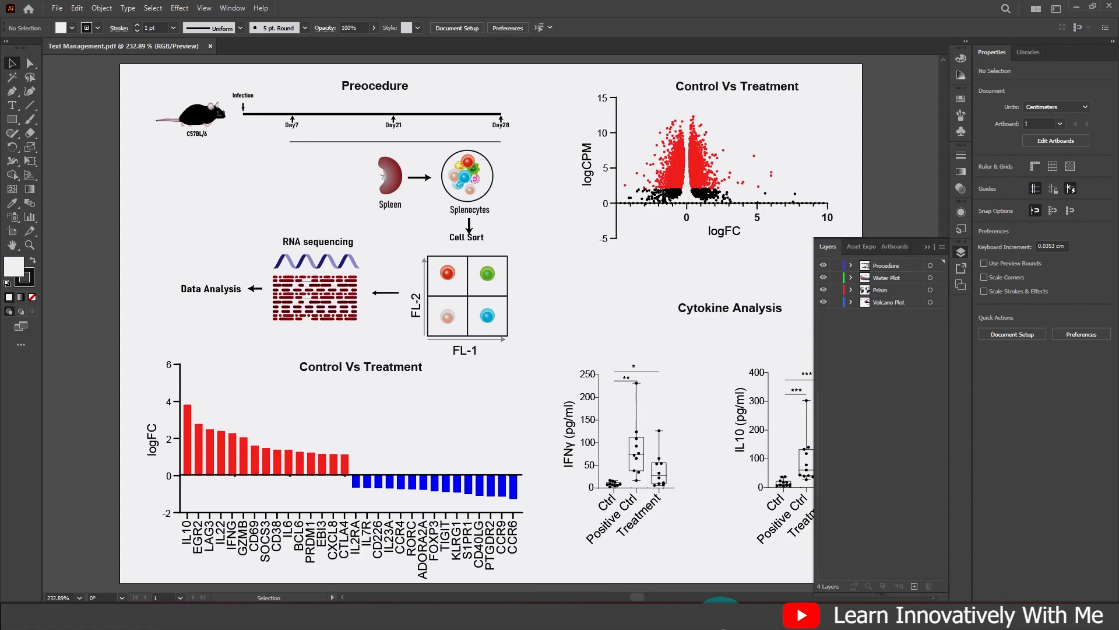
{"action": "left_click", "coordinate": [738, 620]}
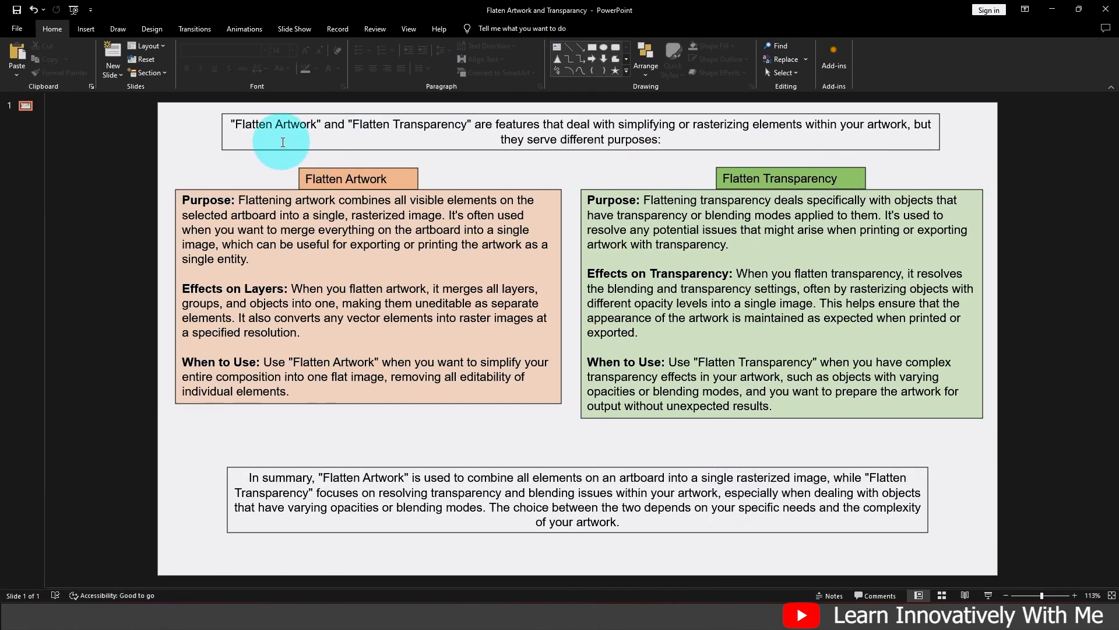